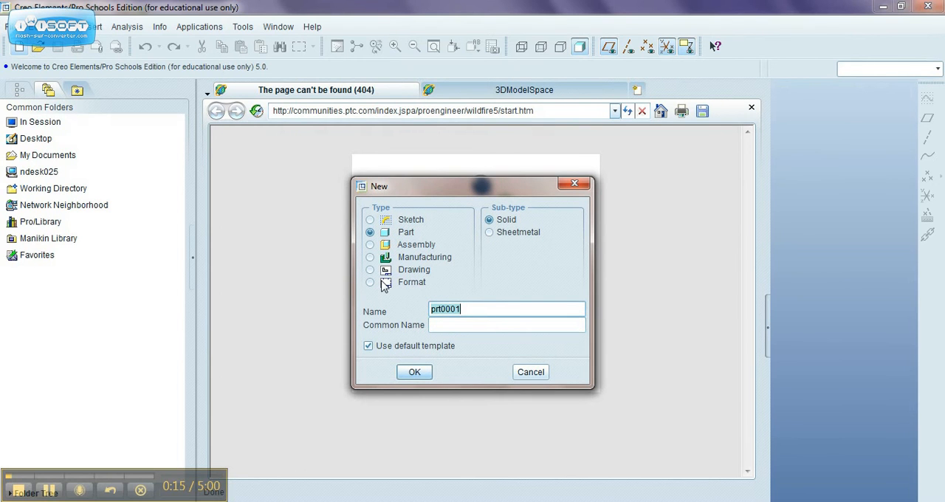
# Create a new solid part named bottle from the default template and turn off the coordinate system display
pyautogui.write('bottle')
pyautogui.click(407, 373)
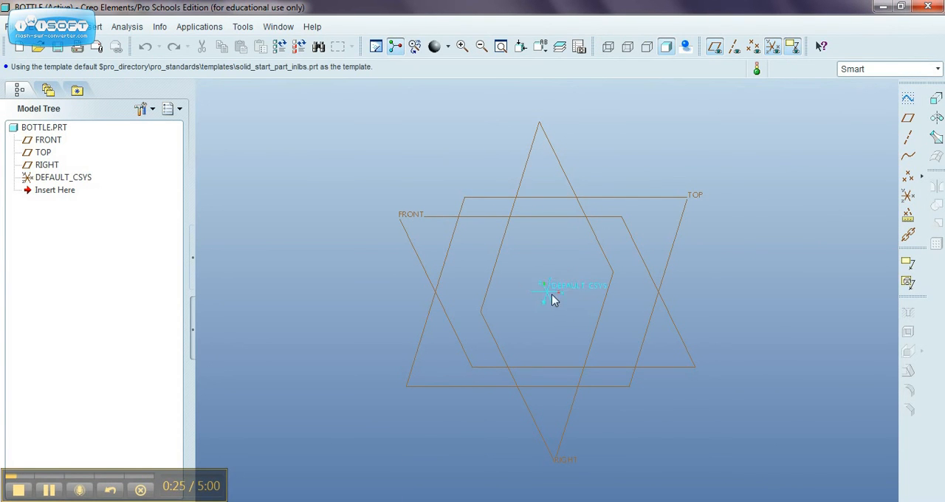
pyautogui.click(772, 47)
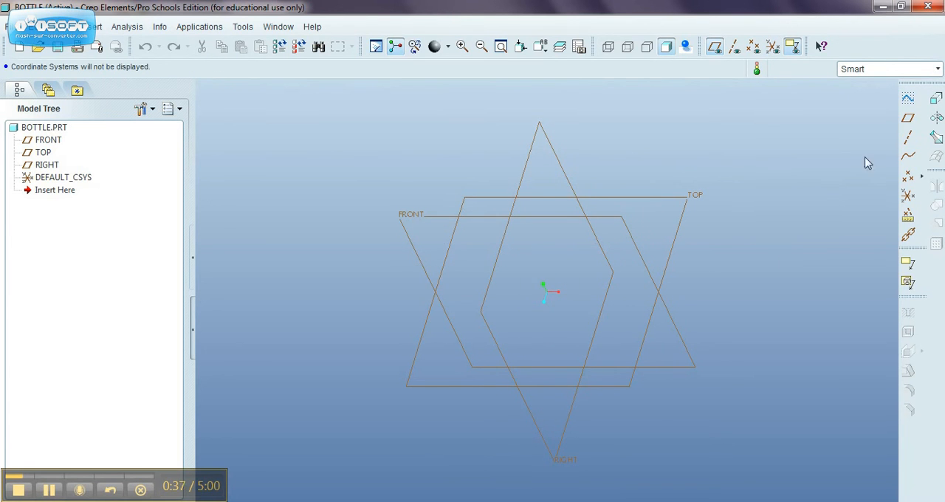
# Start an extrusion with an internal sketch on the TOP plane, oriented by the FRONT plane as bottom reference, and hide the datum planes
pyautogui.click(935, 100)
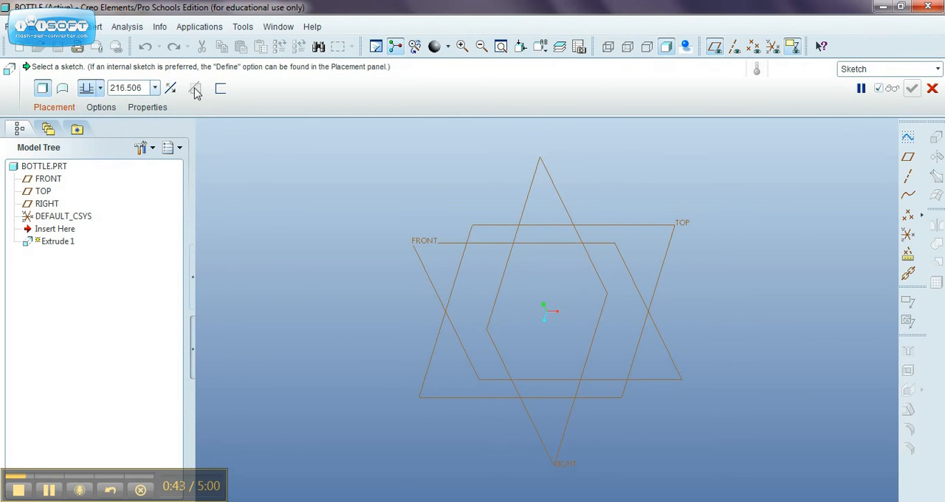
pyautogui.click(52, 107)
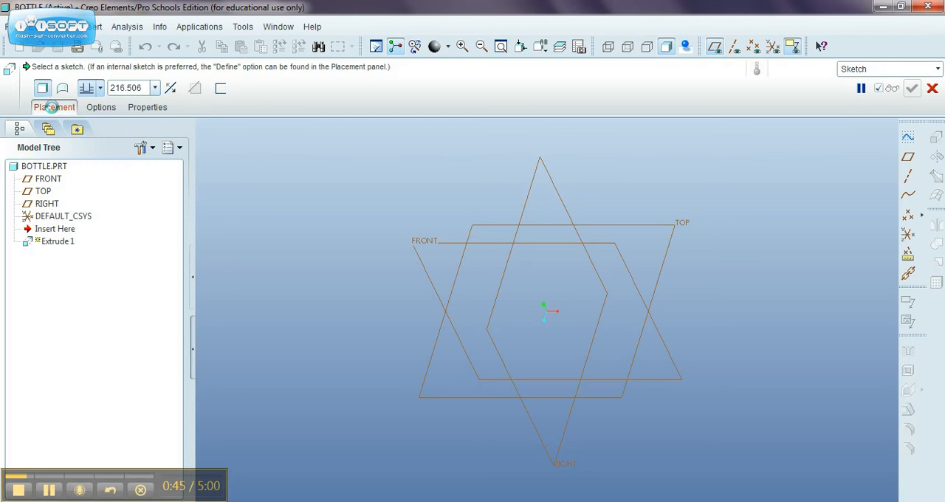
pyautogui.click(177, 154)
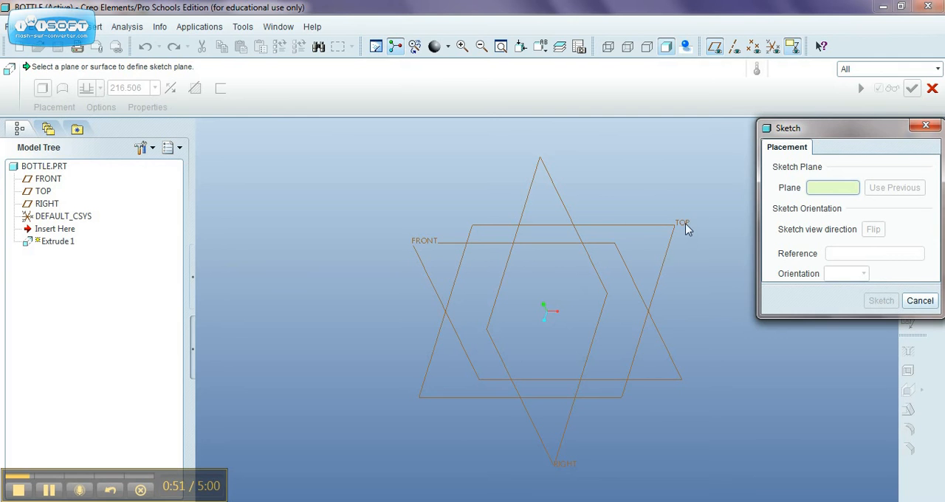
pyautogui.click(43, 192)
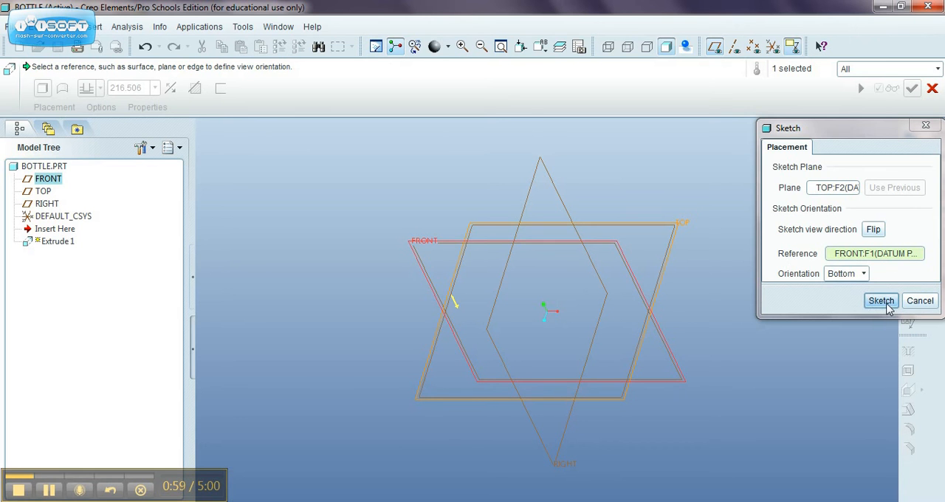
pyautogui.click(885, 304)
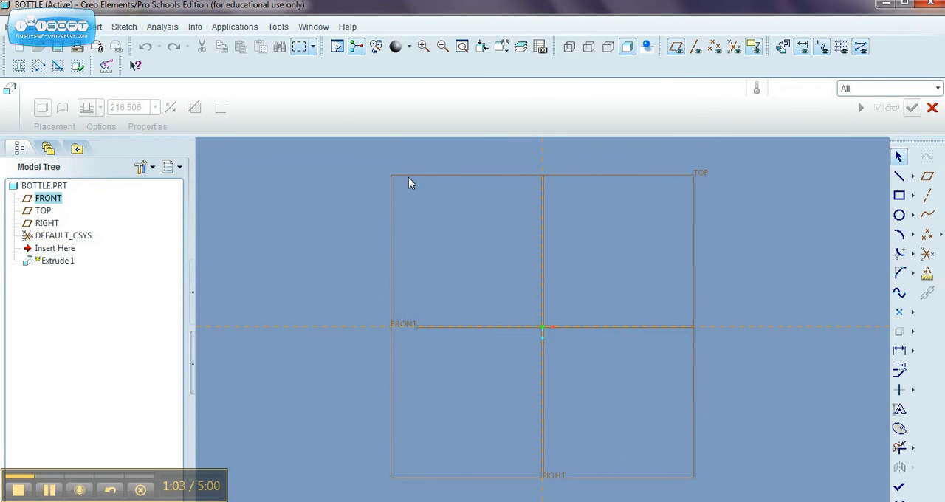
pyautogui.click(676, 47)
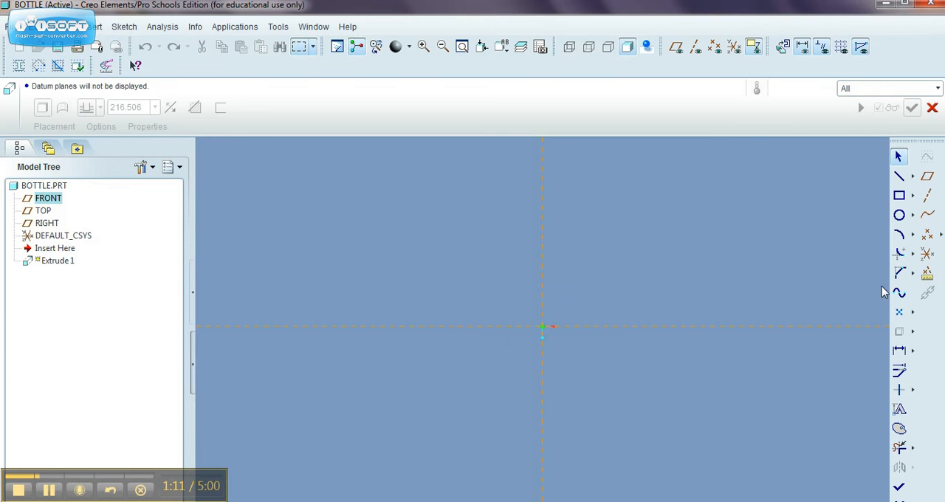
# Sketch a circle about 304 in diameter at the origin and one about 178 in diameter to its left on the horizontal reference
pyautogui.click(900, 216)
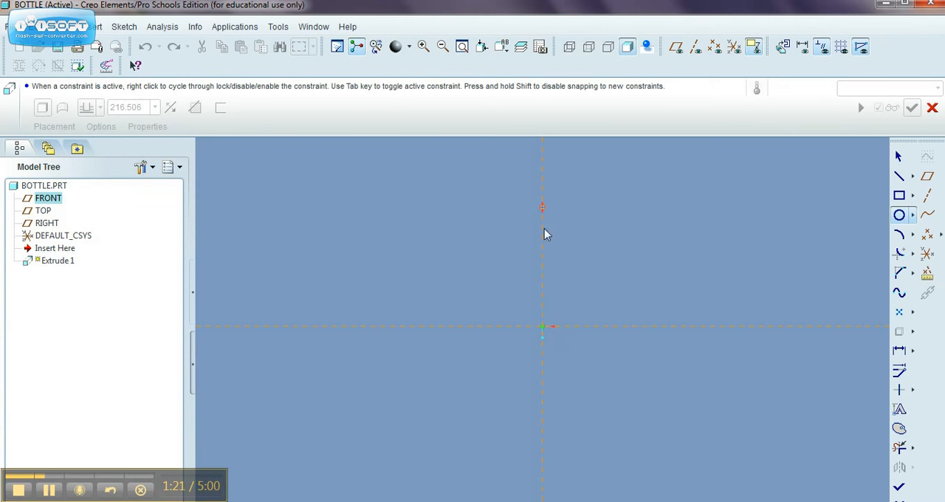
pyautogui.click(543, 328)
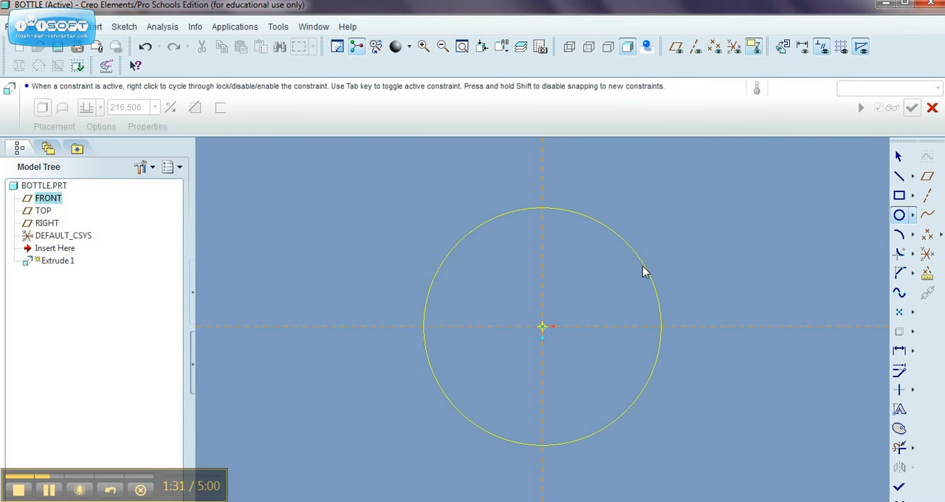
pyautogui.click(622, 287)
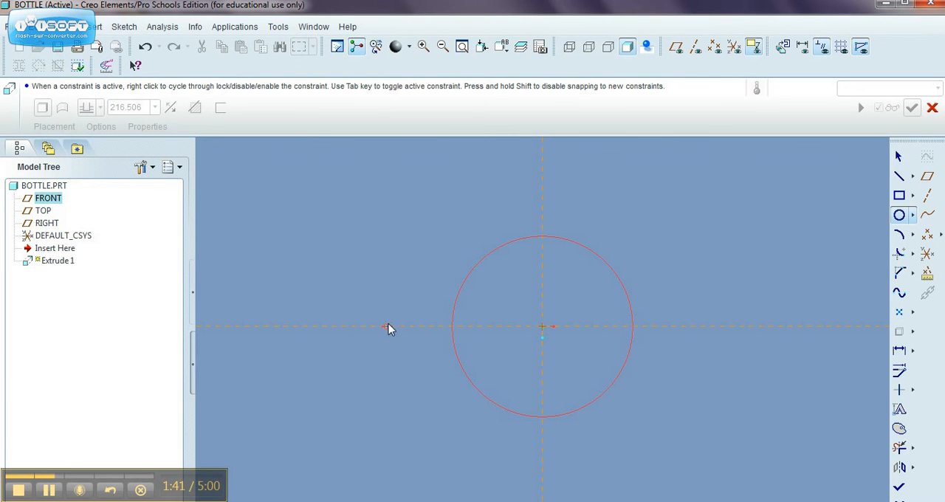
pyautogui.click(344, 326)
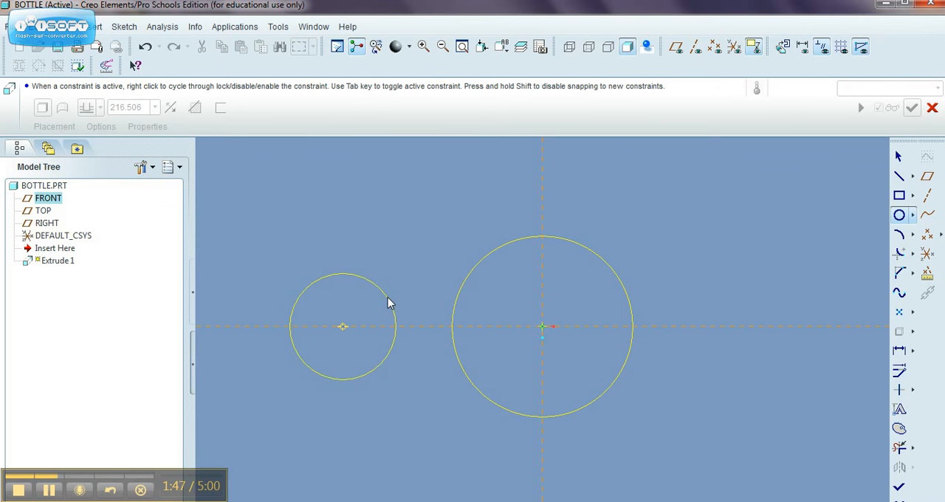
pyautogui.click(388, 298)
# Draw a tangent line joining the upper sides of the large and small circles
pyautogui.click(915, 179)
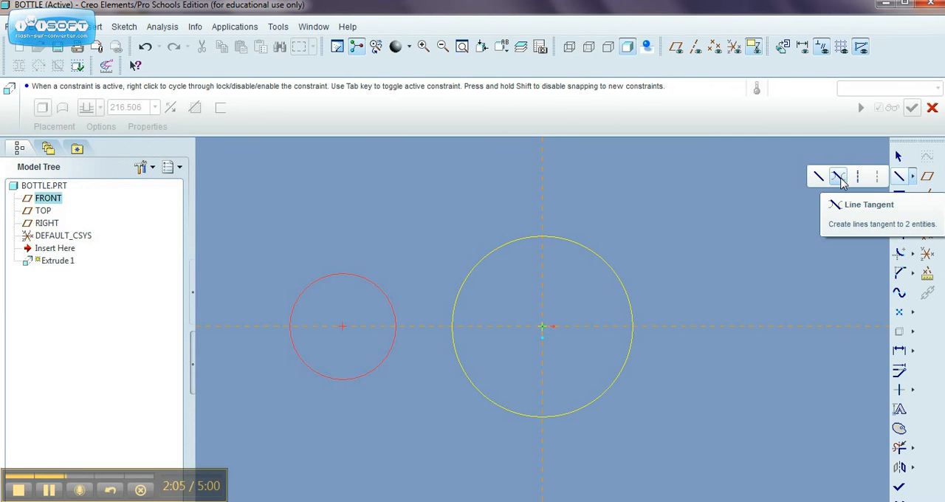
pyautogui.click(839, 179)
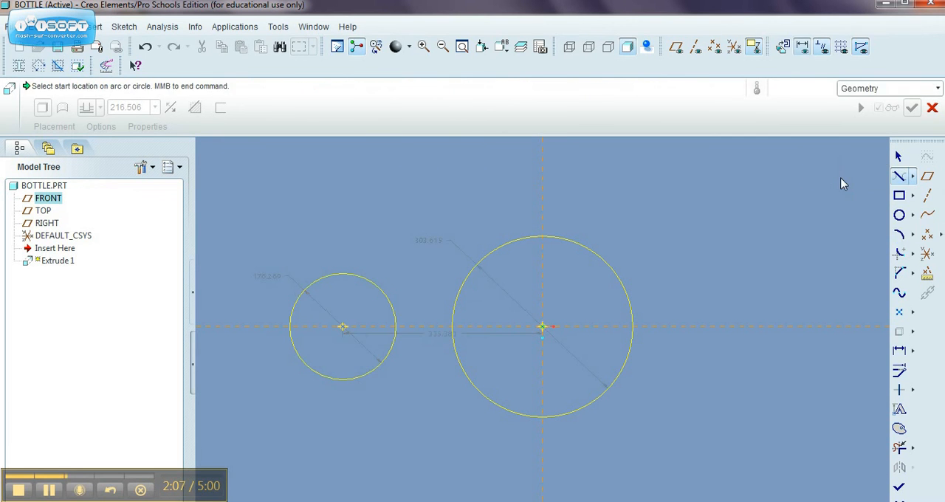
pyautogui.click(528, 238)
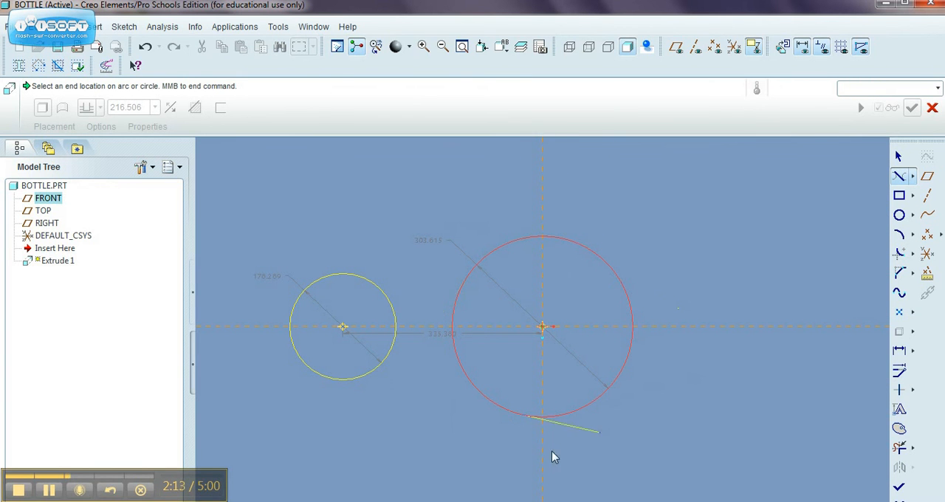
pyautogui.click(337, 274)
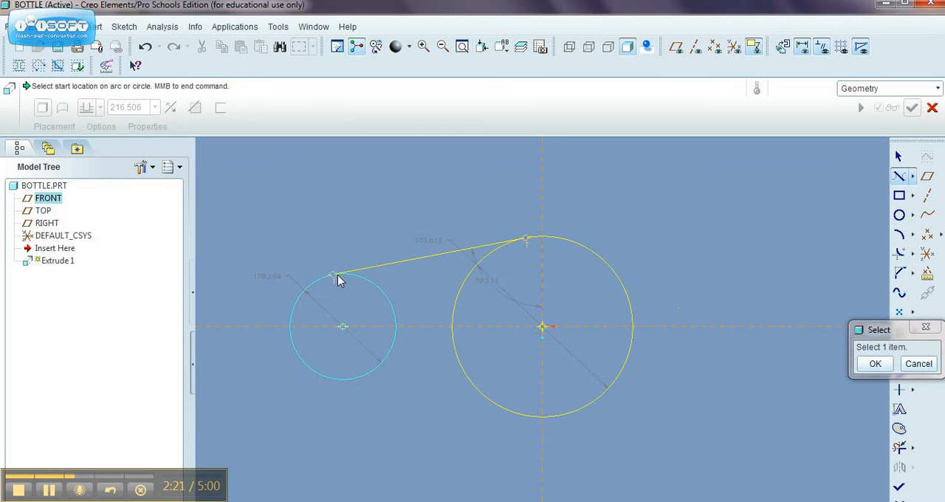
# Draw a second tangent line joining the lower sides of the two circles and end the tangent line command
pyautogui.click(503, 409)
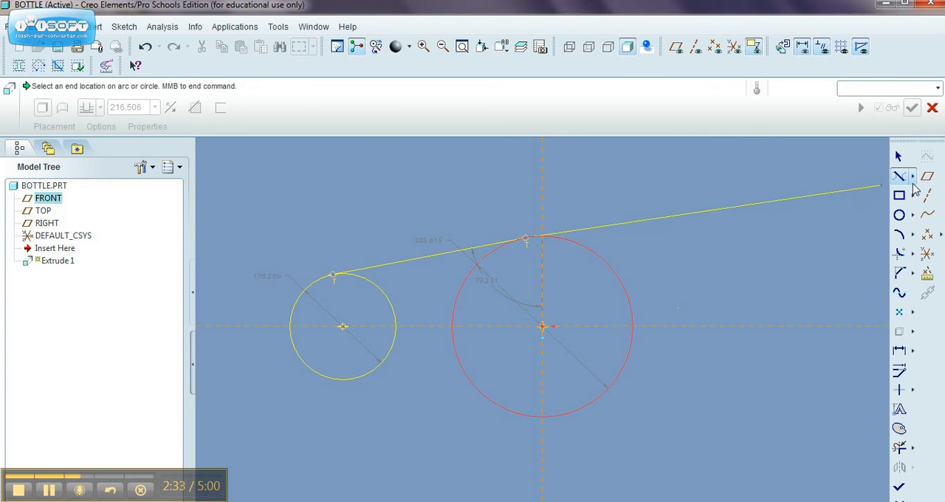
pyautogui.click(715, 228)
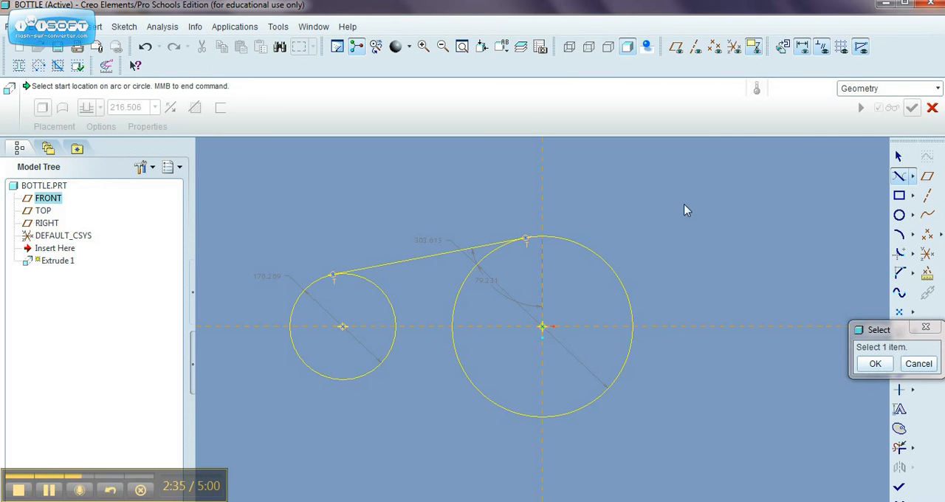
pyautogui.scroll(1, 653, 205)
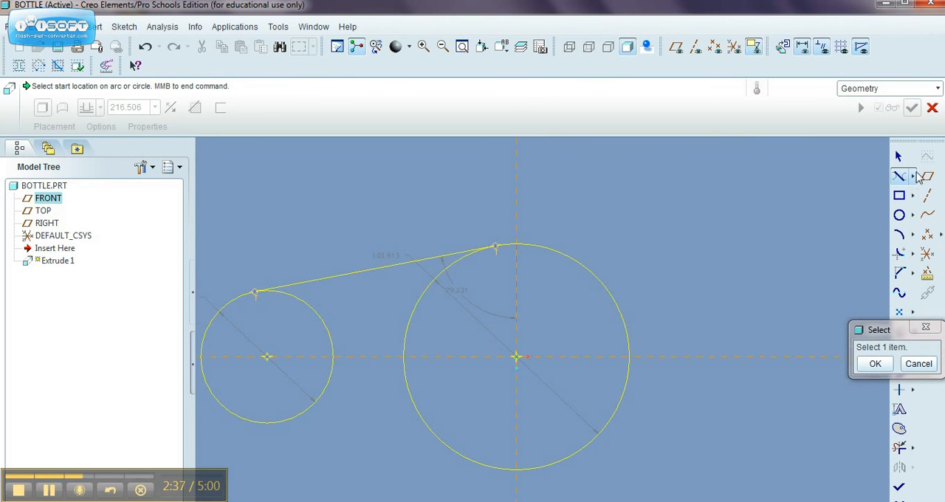
pyautogui.click(902, 178)
pyautogui.click(277, 423)
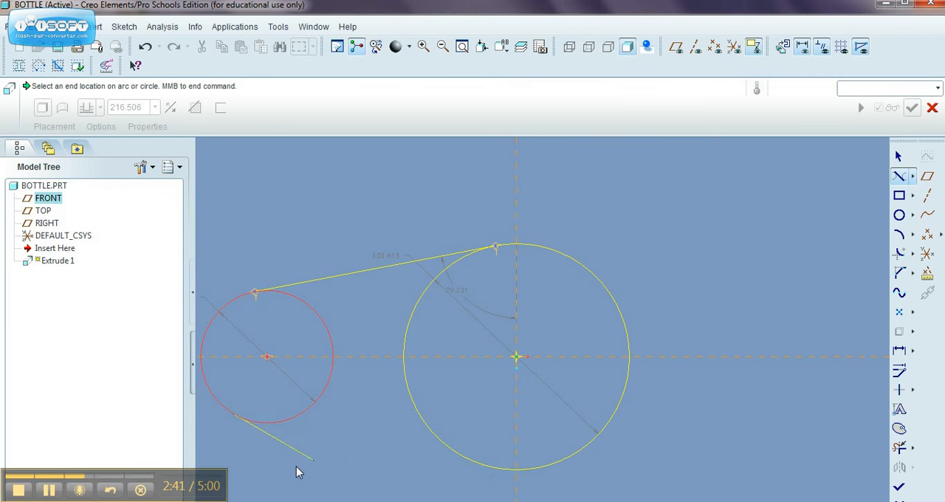
pyautogui.click(513, 473)
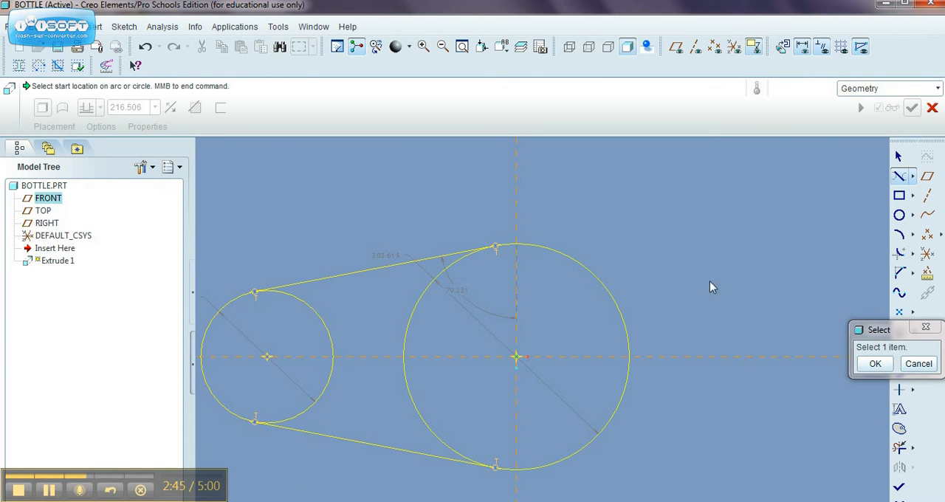
pyautogui.click(871, 366)
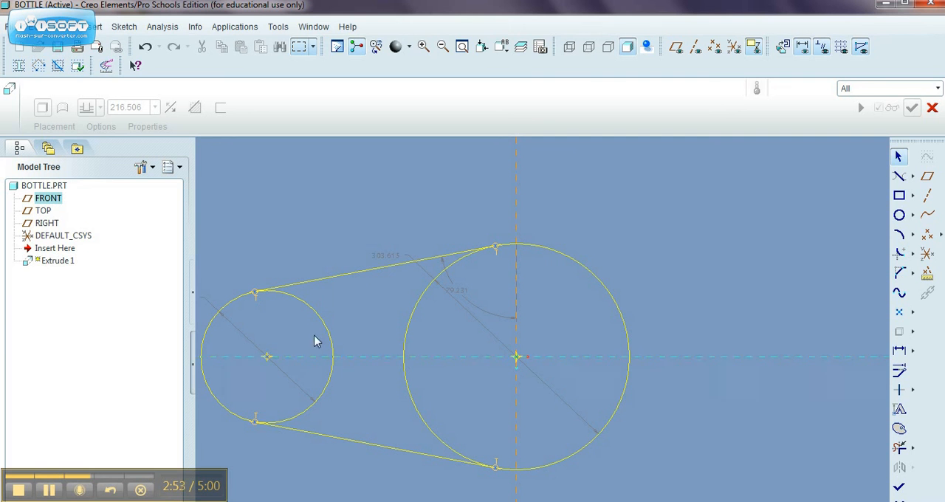
# Trim away the inner arcs of both circles with Delete Segment, leaving one closed teardrop outline
pyautogui.click(901, 447)
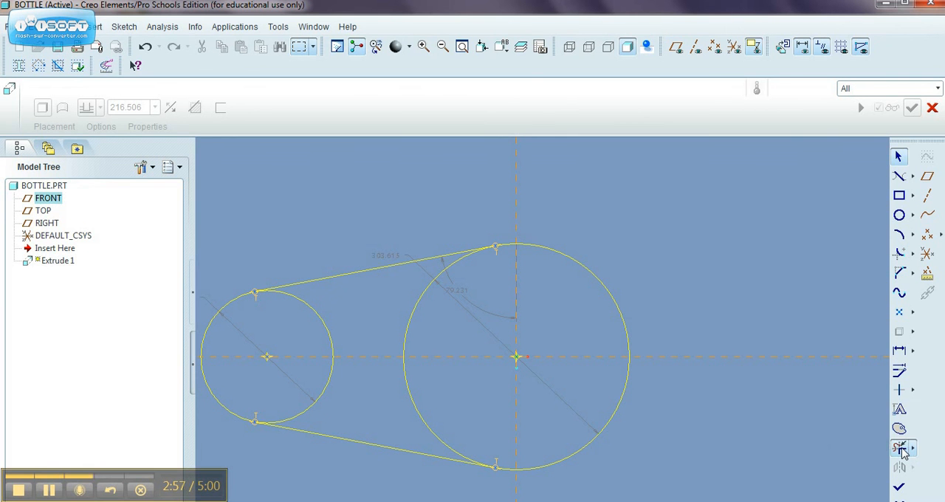
pyautogui.click(415, 314)
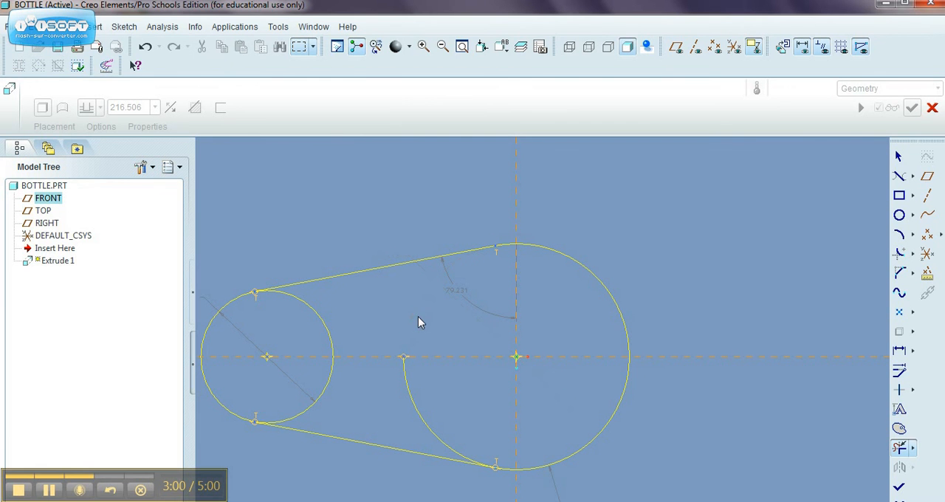
pyautogui.click(414, 403)
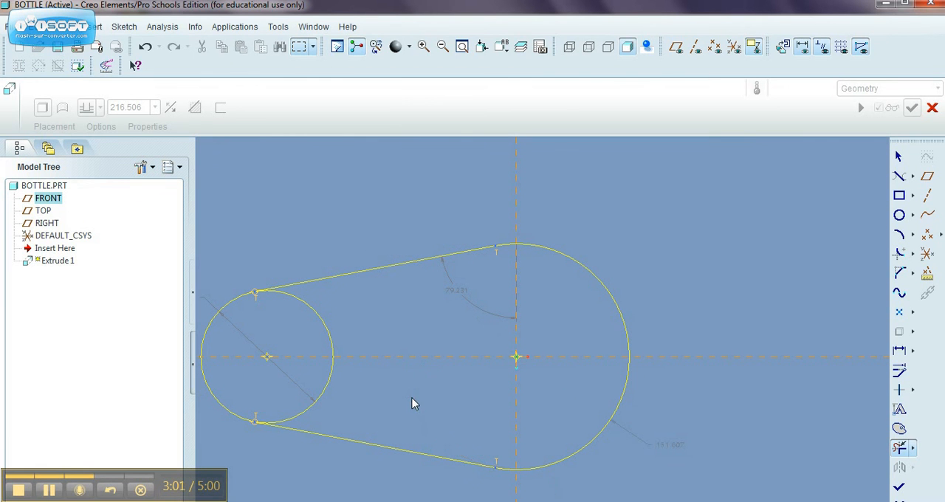
pyautogui.click(325, 387)
pyautogui.click(328, 330)
# Dimension the diameter of the right-hand arc and set it to 65
pyautogui.click(462, 46)
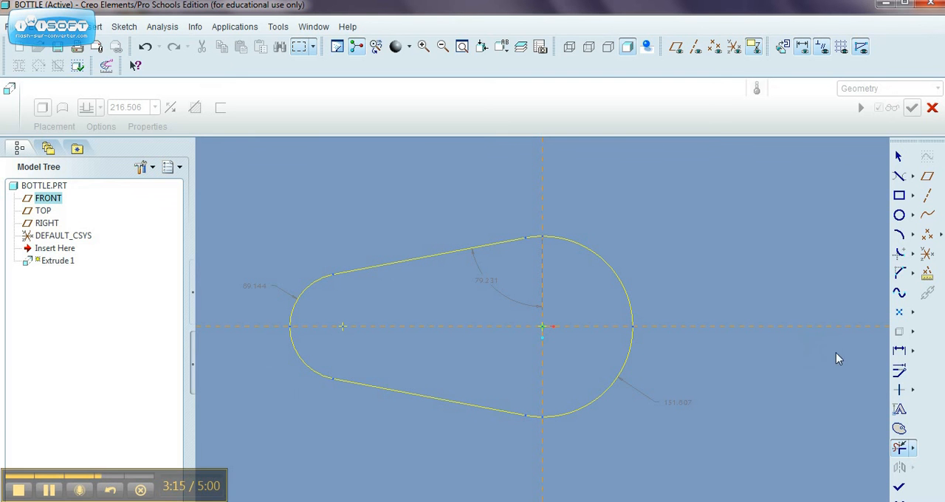
pyautogui.click(900, 350)
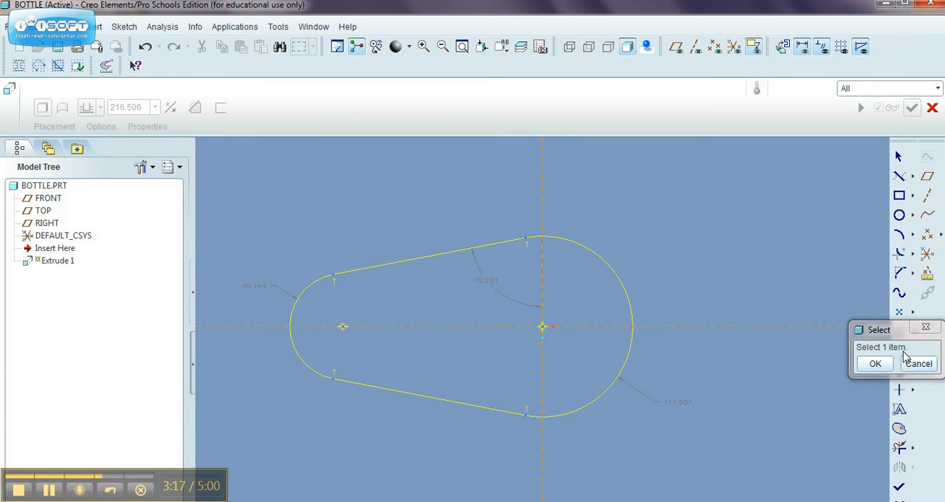
pyautogui.click(904, 362)
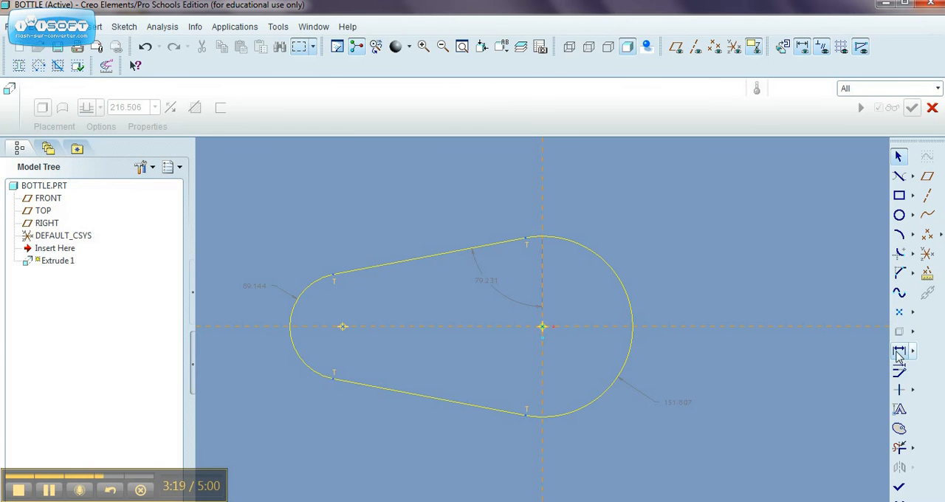
pyautogui.click(899, 351)
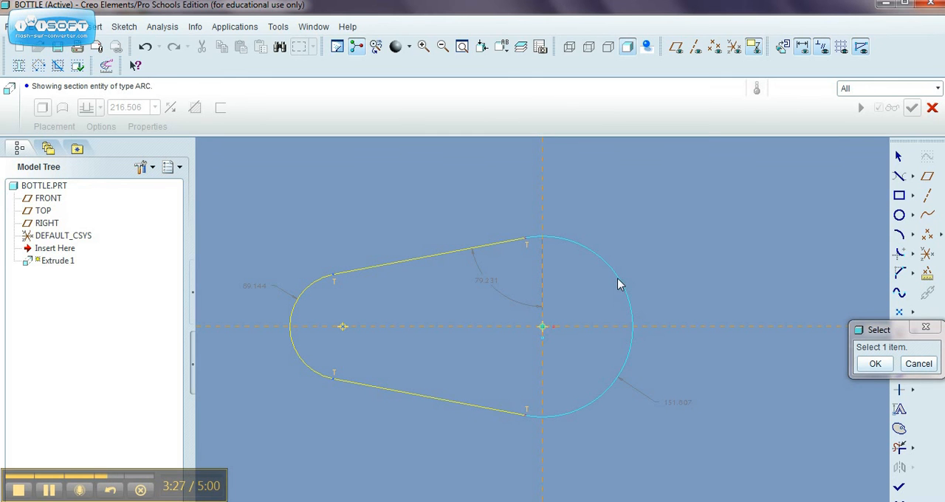
pyautogui.click(620, 283)
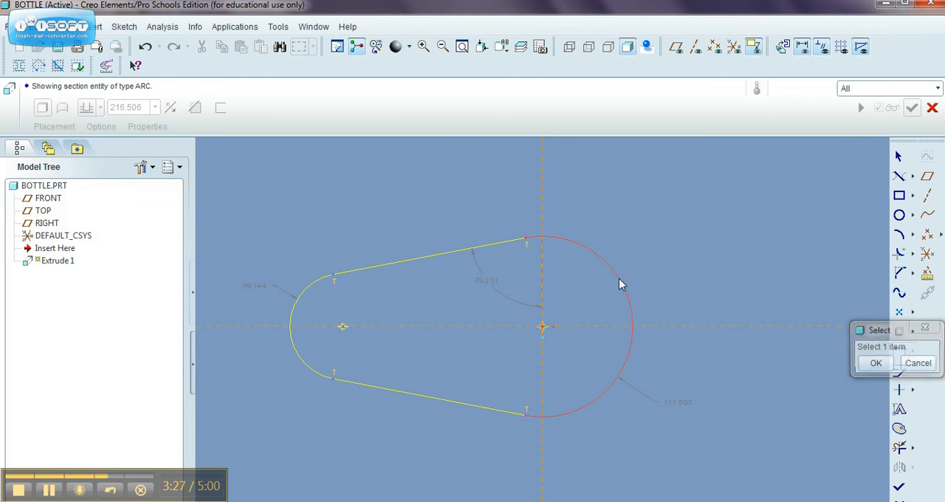
pyautogui.middleClick(664, 259)
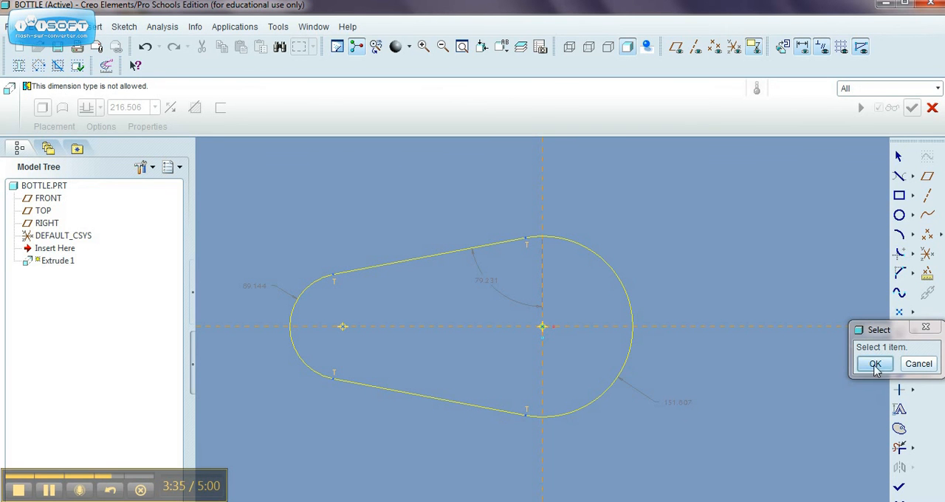
pyautogui.click(630, 299)
pyautogui.middleClick(662, 261)
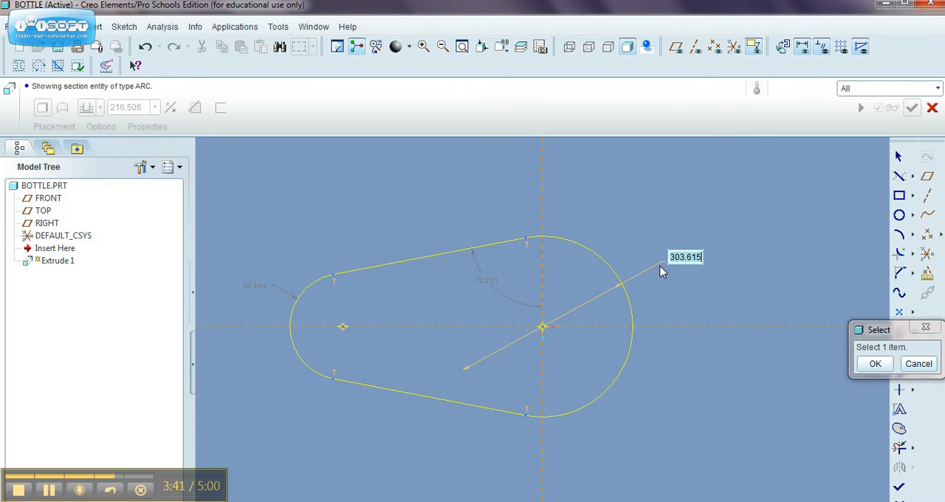
pyautogui.write('65')
pyautogui.press('Return')
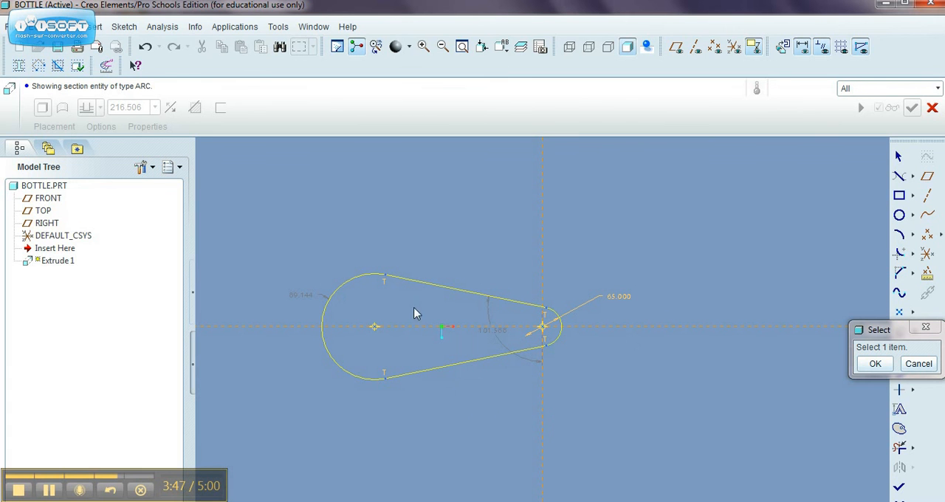
# Dimension the diameter of the left-hand arc and set it to 25
pyautogui.click(328, 303)
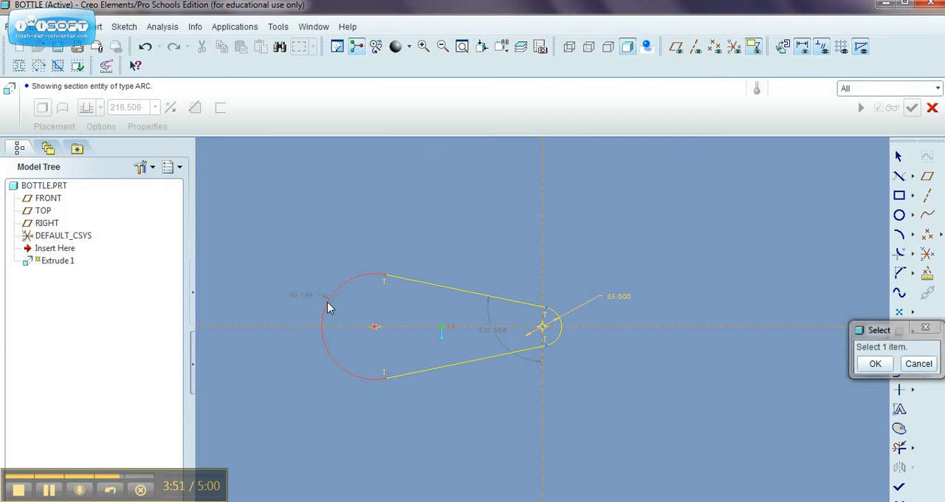
pyautogui.middleClick(300, 274)
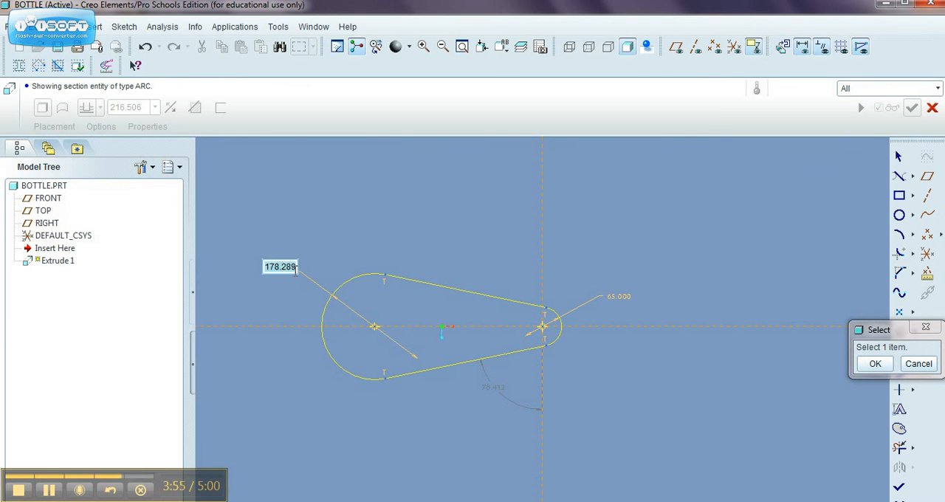
pyautogui.write('25')
pyautogui.press('Return')
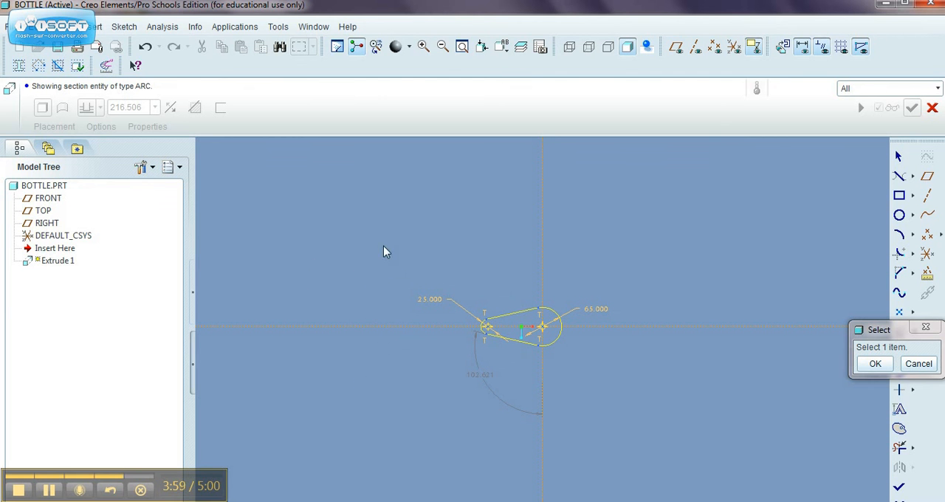
# Dimension the horizontal distance between the centres of the two arcs and set it to 65
pyautogui.click(463, 47)
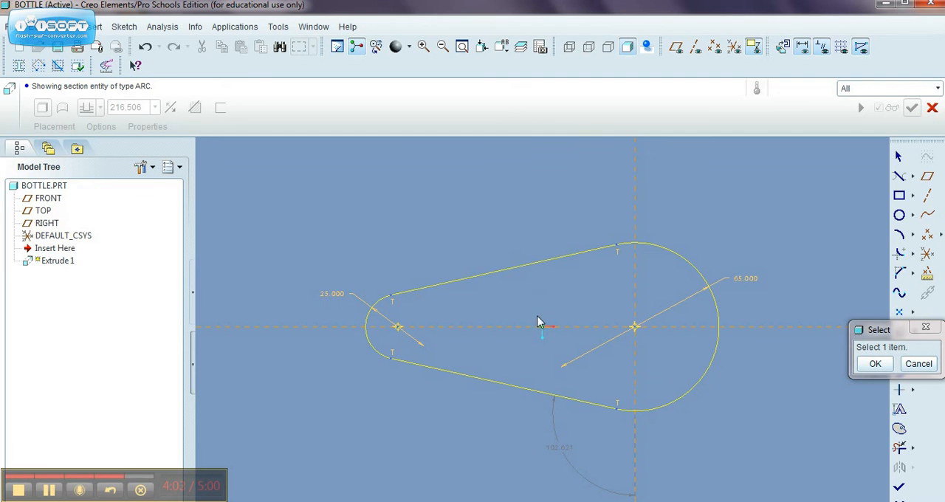
pyautogui.click(635, 328)
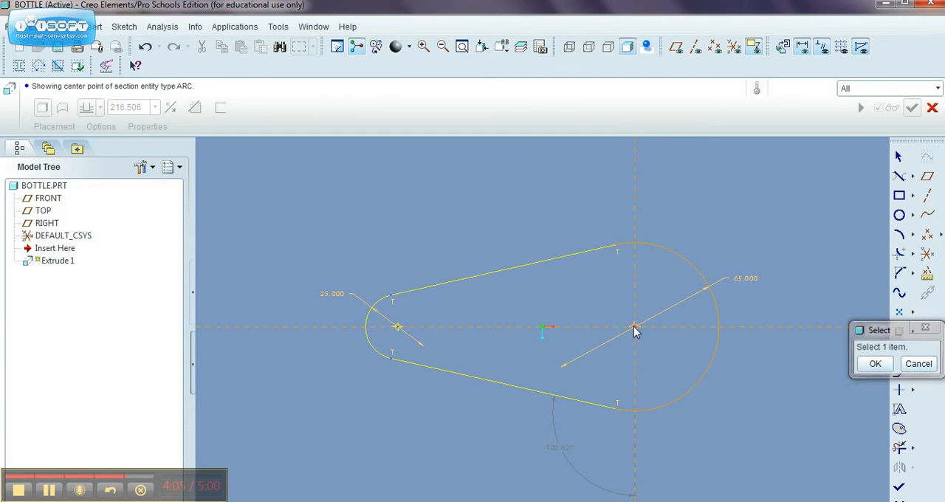
pyautogui.click(398, 330)
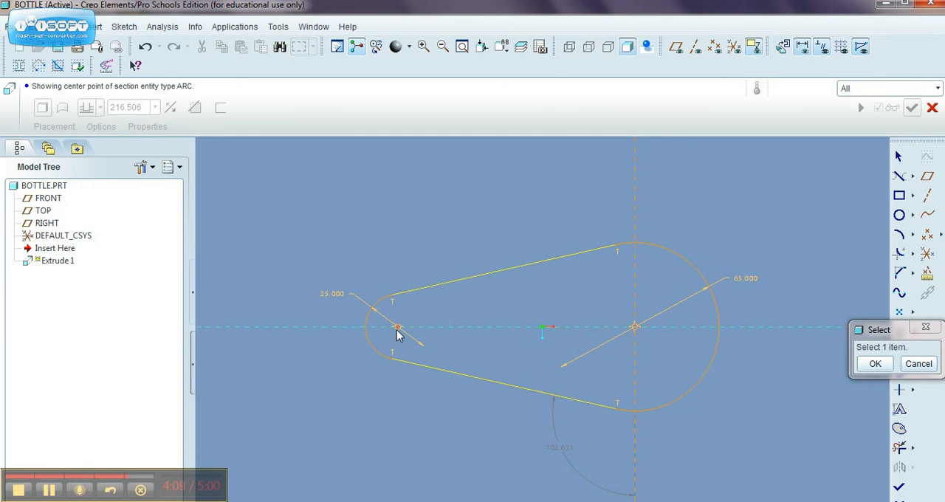
pyautogui.middleClick(498, 208)
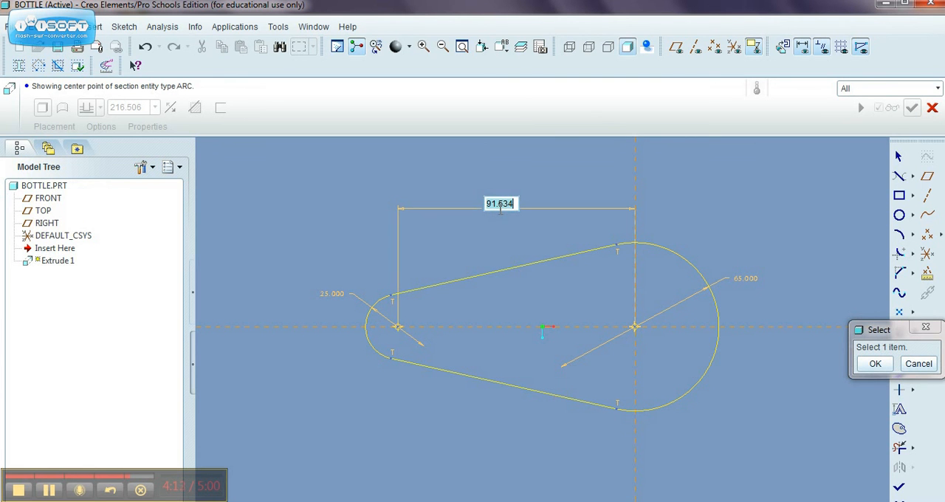
pyautogui.write('65')
pyautogui.press('Return')
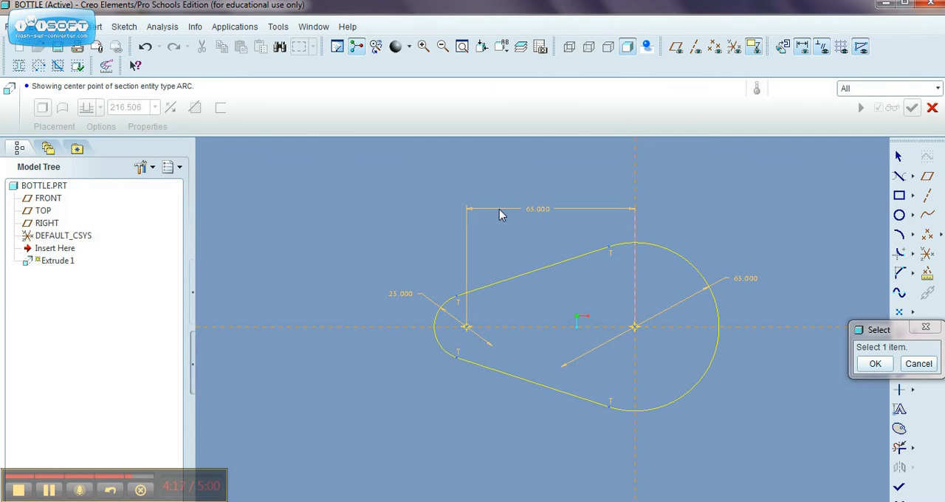
# Open the large arc's diameter dimension for editing, accept it at 65, and complete the sketch to return to the extrusion
pyautogui.click(745, 281)
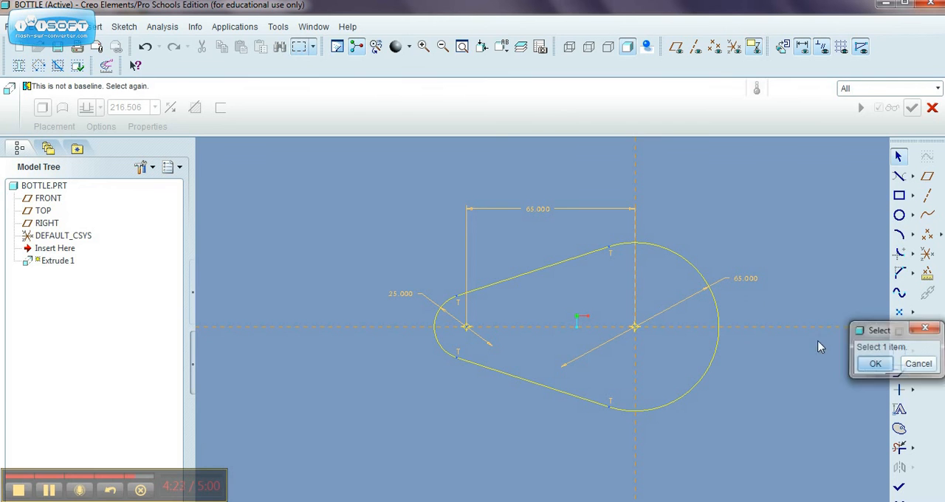
pyautogui.middleClick(818, 341)
pyautogui.doubleClick(749, 282)
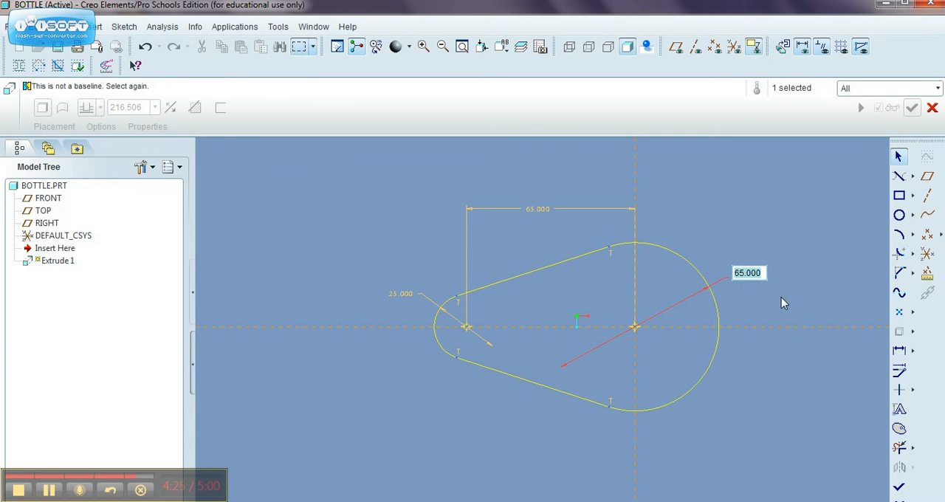
pyautogui.click(760, 272)
pyautogui.press('Return')
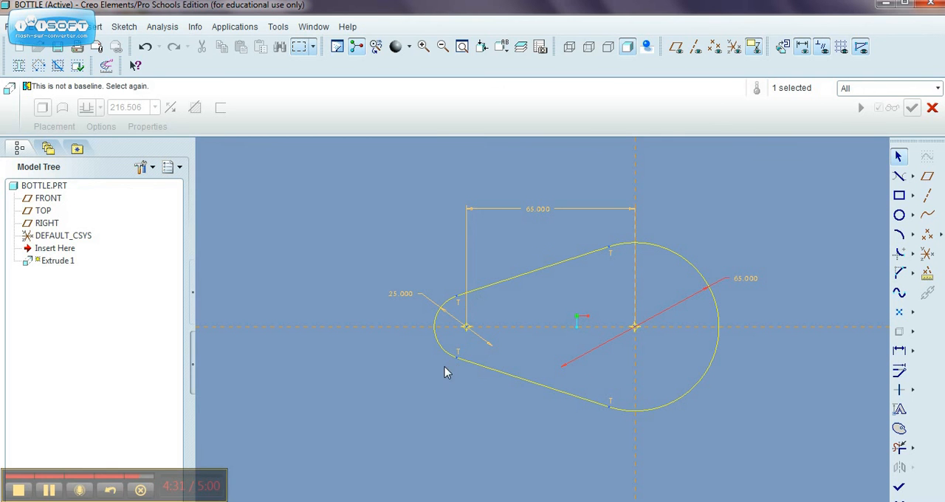
pyautogui.click(899, 490)
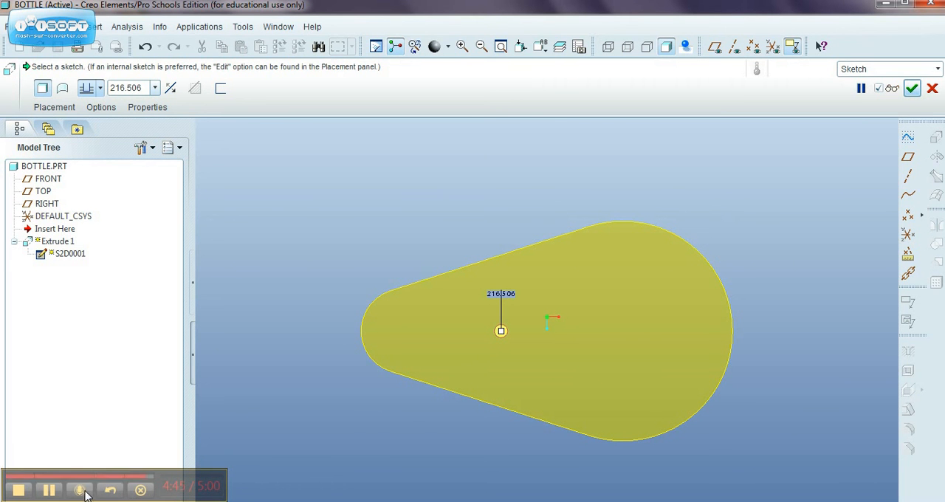
pyautogui.click(18, 491)
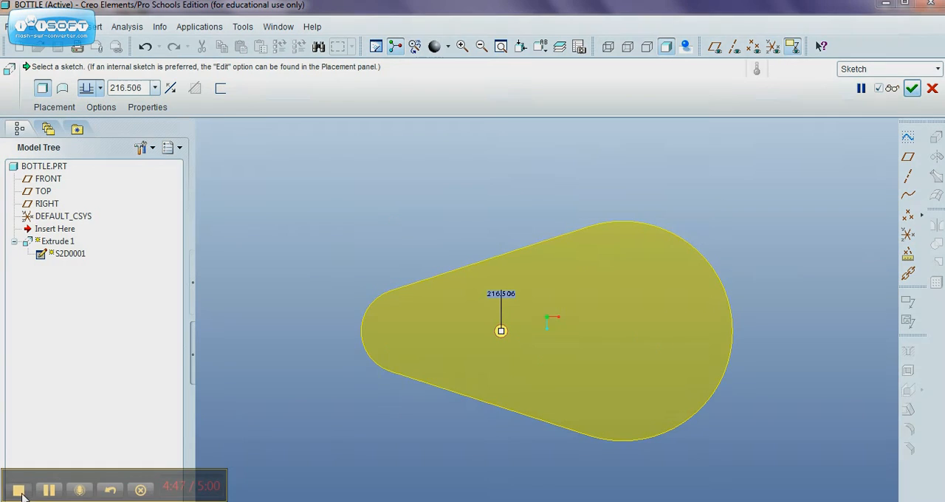